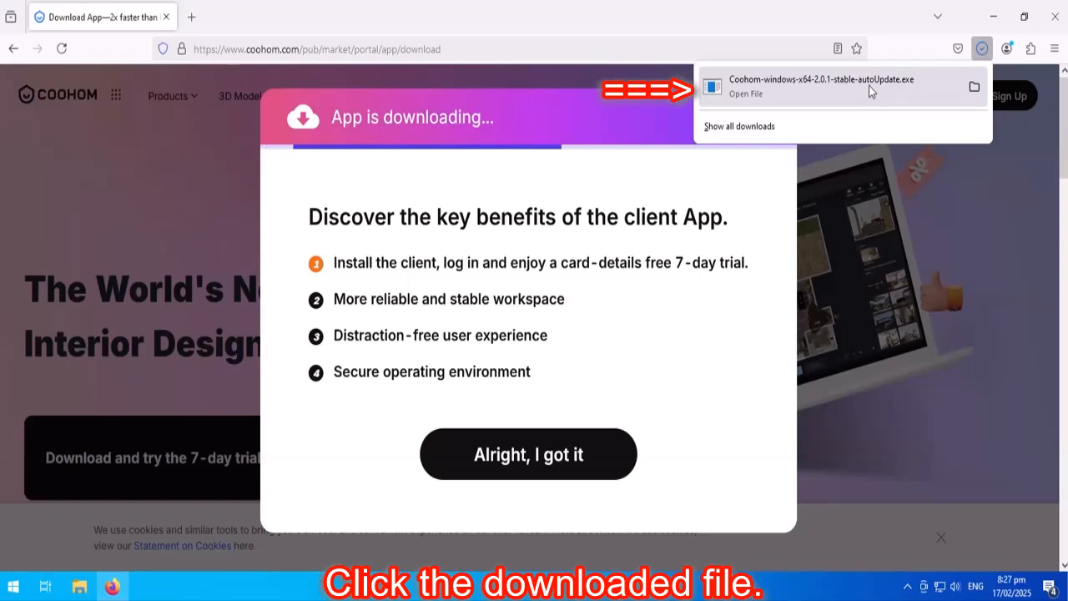
- Install Coohom 2.0.1 from the downloaded file with the default folder and a desktop icon, then launch it without pinning it to the taskbar
left_click(868, 85)
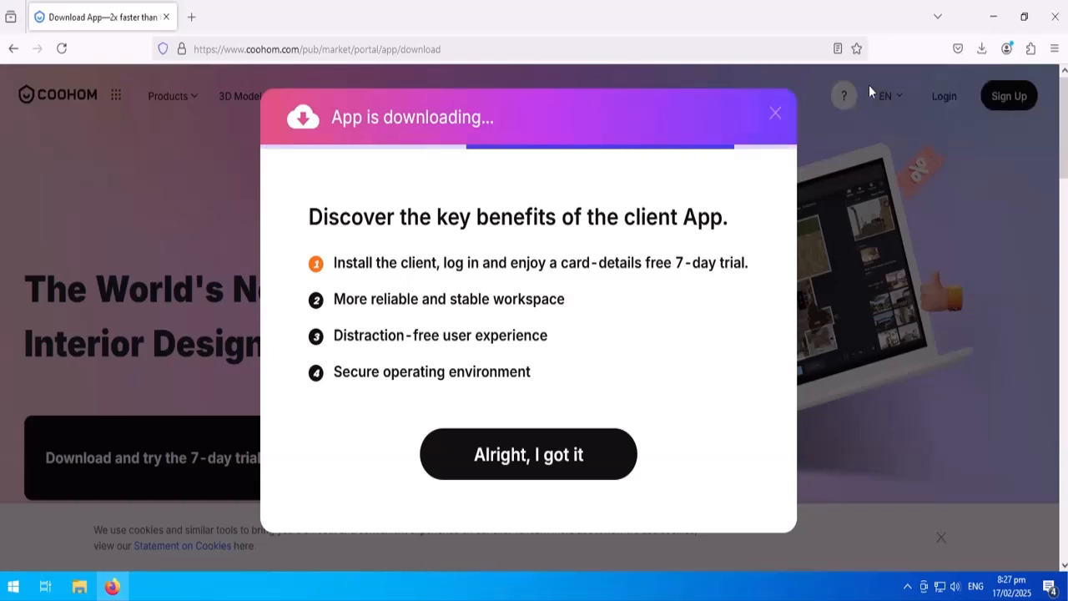
left_click(995, 19)
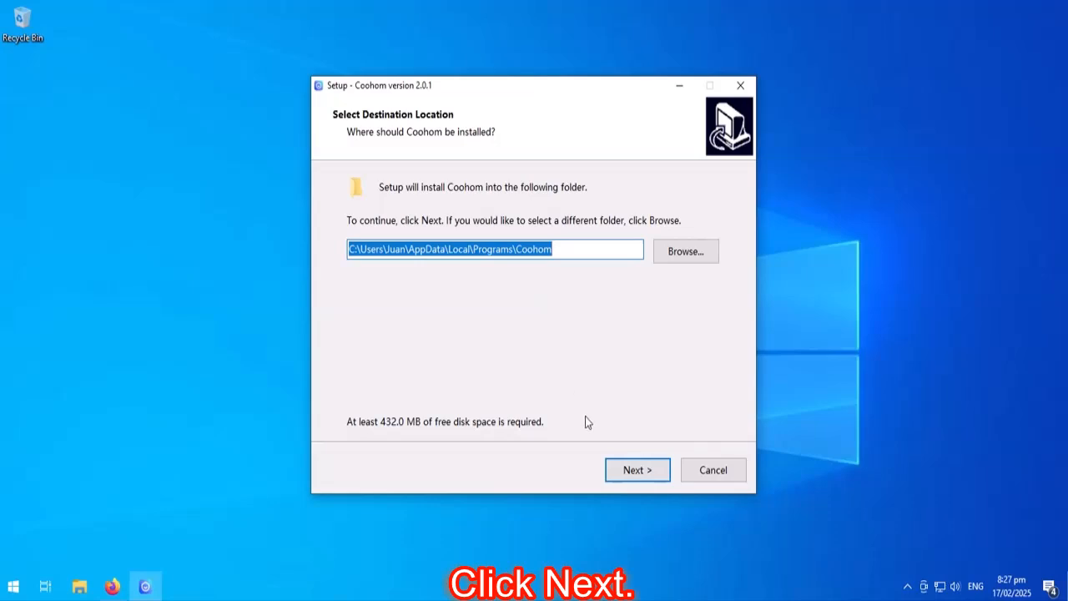
left_click(640, 471)
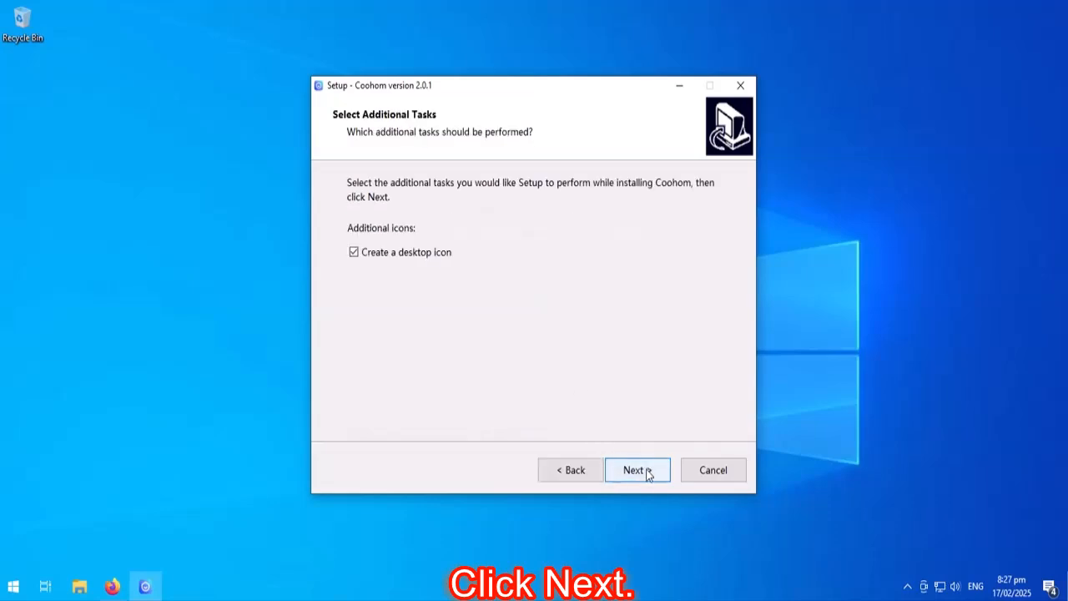
left_click(647, 472)
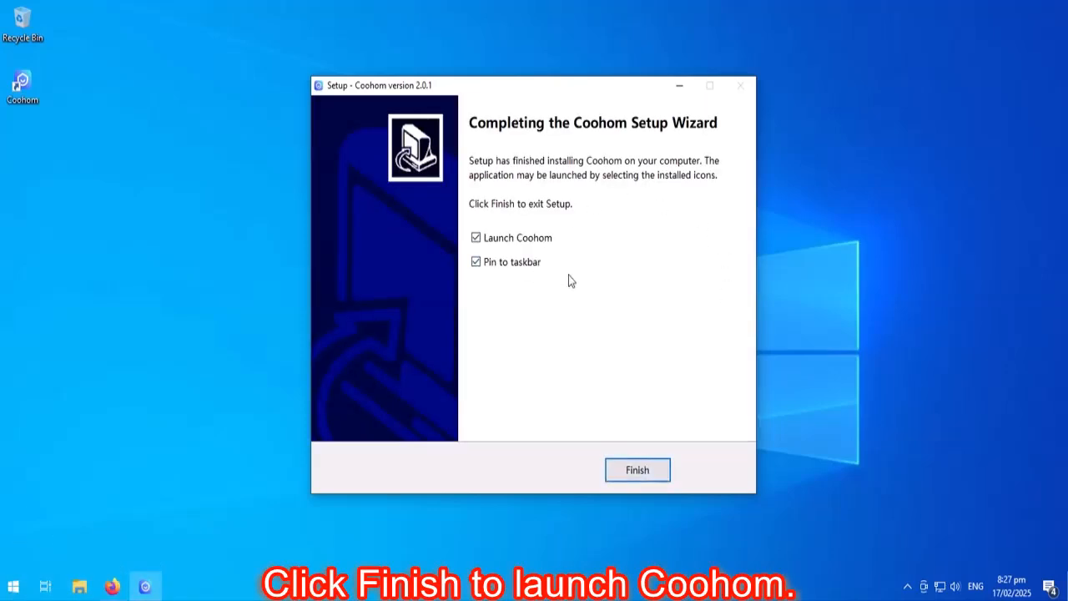
left_click(476, 262)
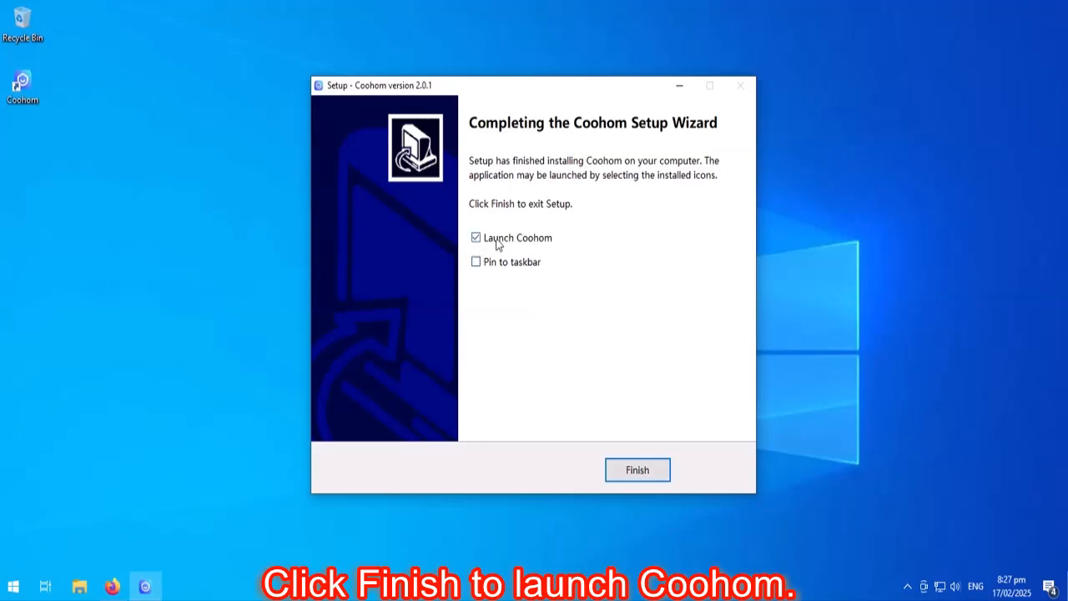
left_click(656, 473)
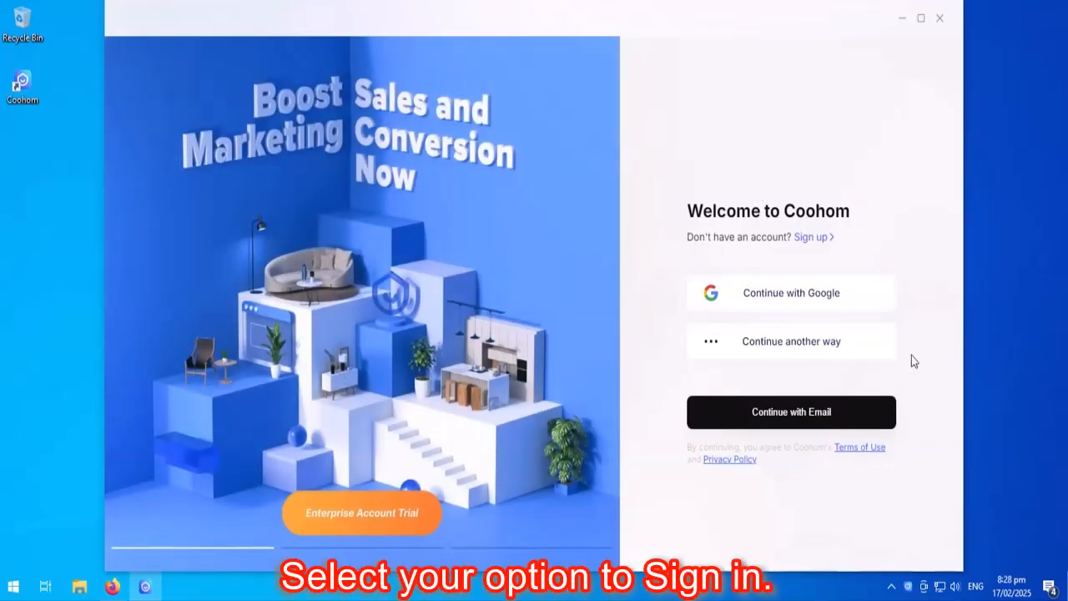
- Sign in to Coohom with Google, entering the account e-mail and the account password
left_click(820, 300)
left_click(615, 169)
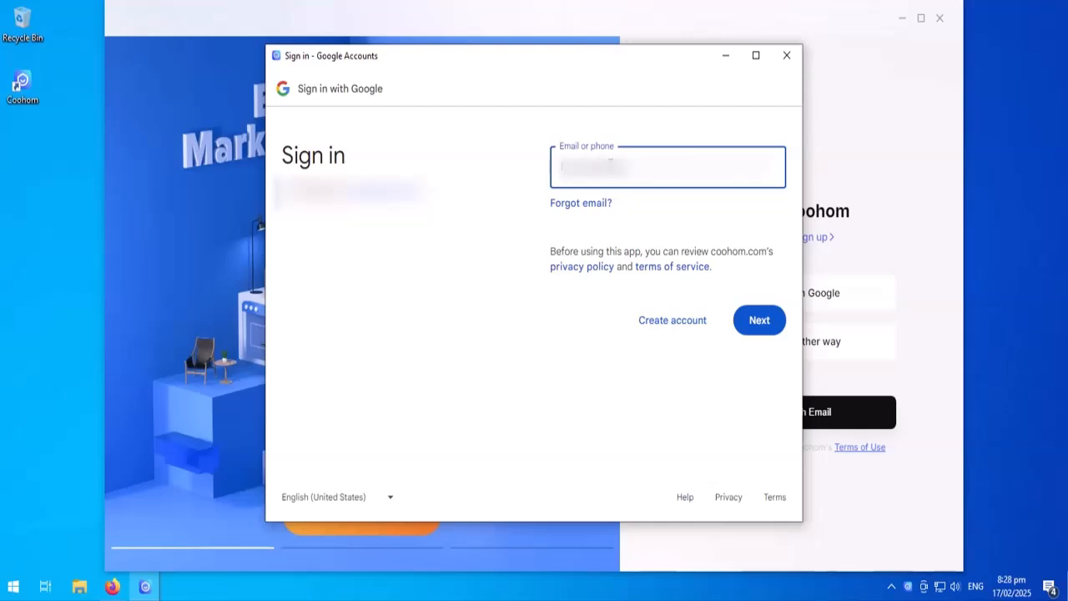
left_click(775, 323)
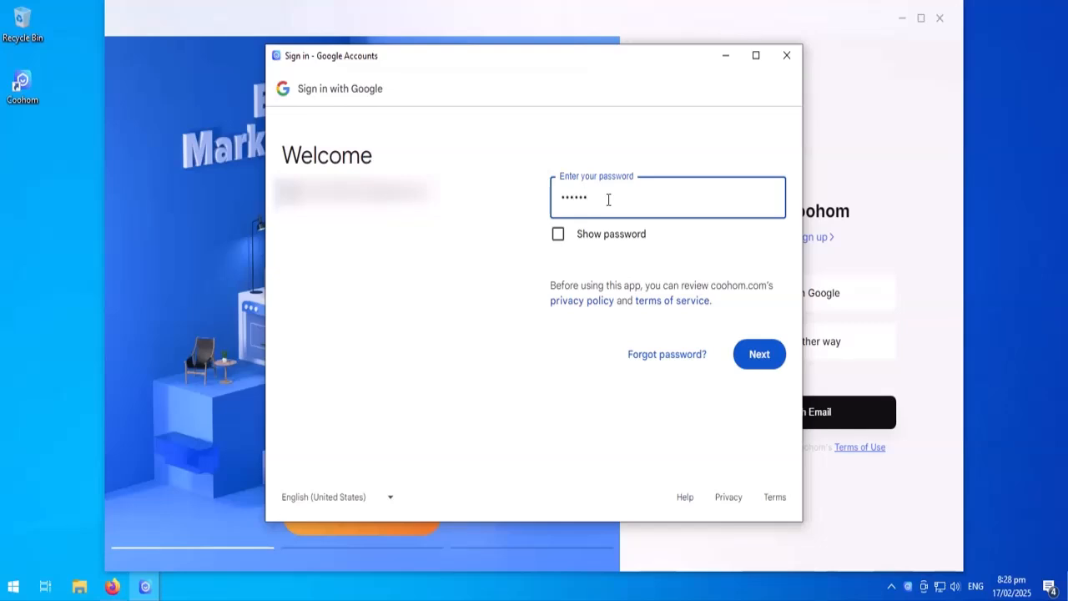
left_click(769, 354)
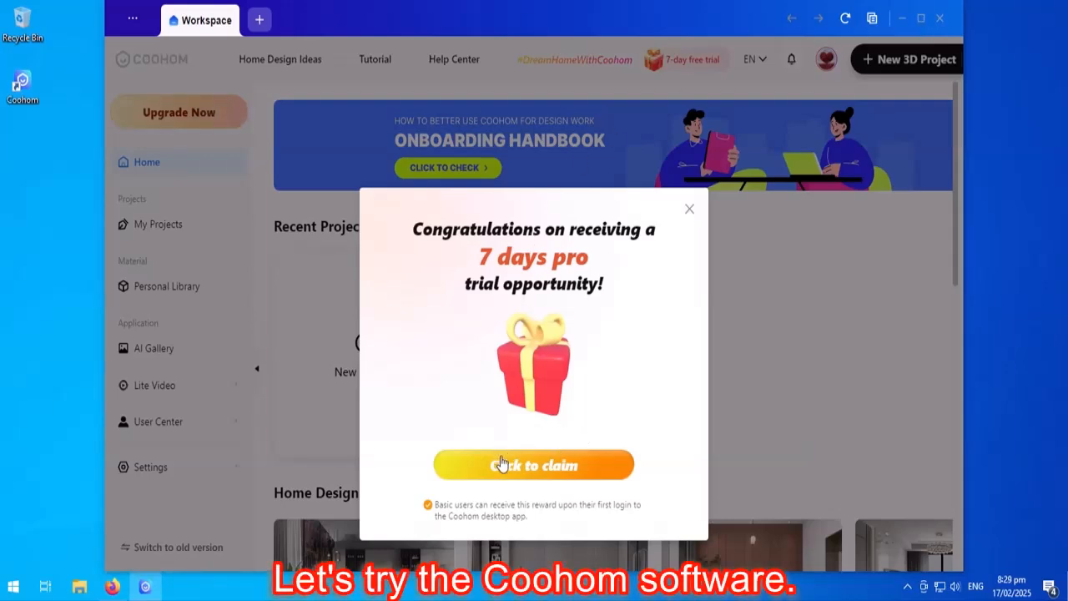
- Claim the 7-day pro trial, dismiss its confirmation and maximize the workspace window
left_click(546, 467)
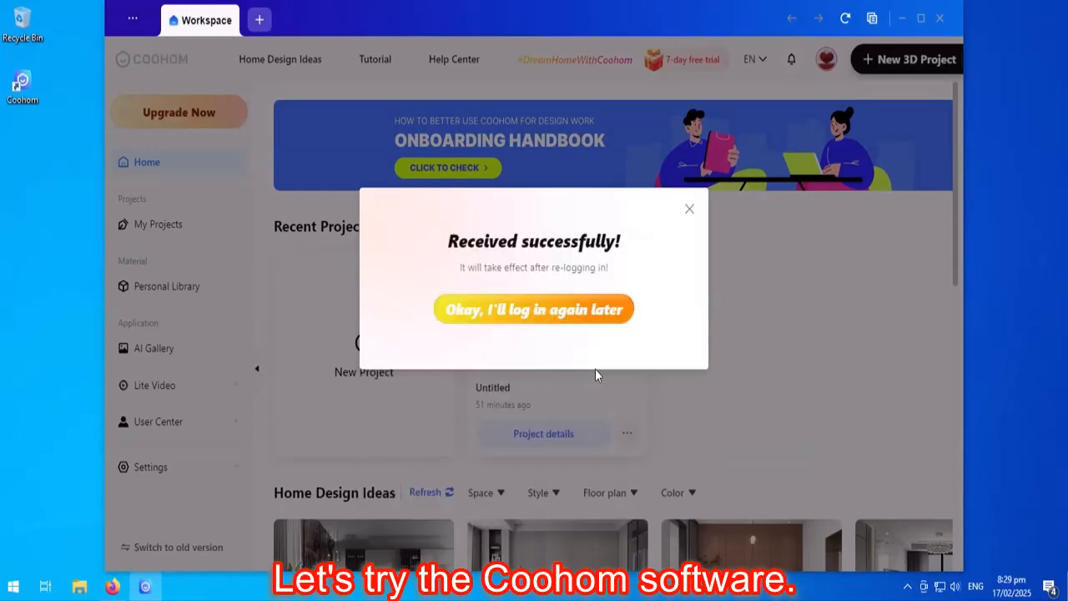
left_click(604, 312)
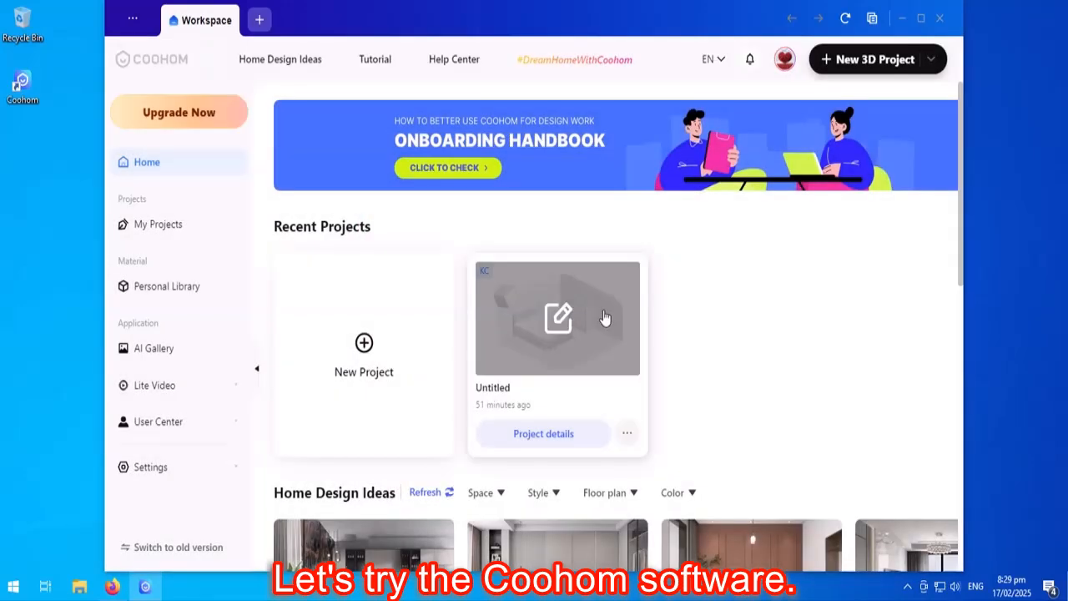
left_click(918, 16)
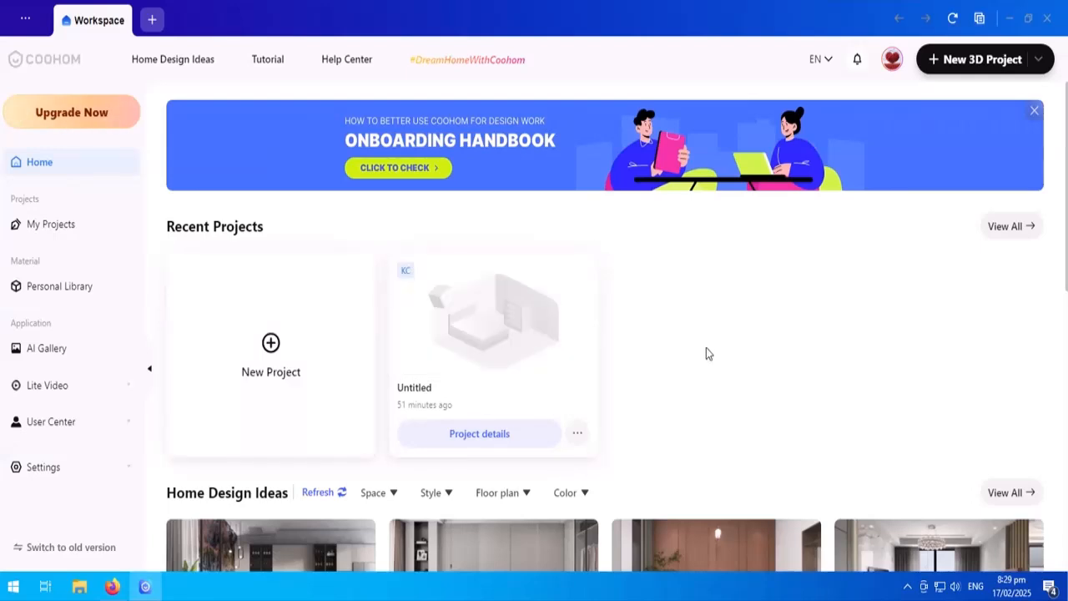
- Create a new project and answer the welcome questions with Kitchen, Kitchen&Bath Designer and AutoCAD
mouse_move(292, 320)
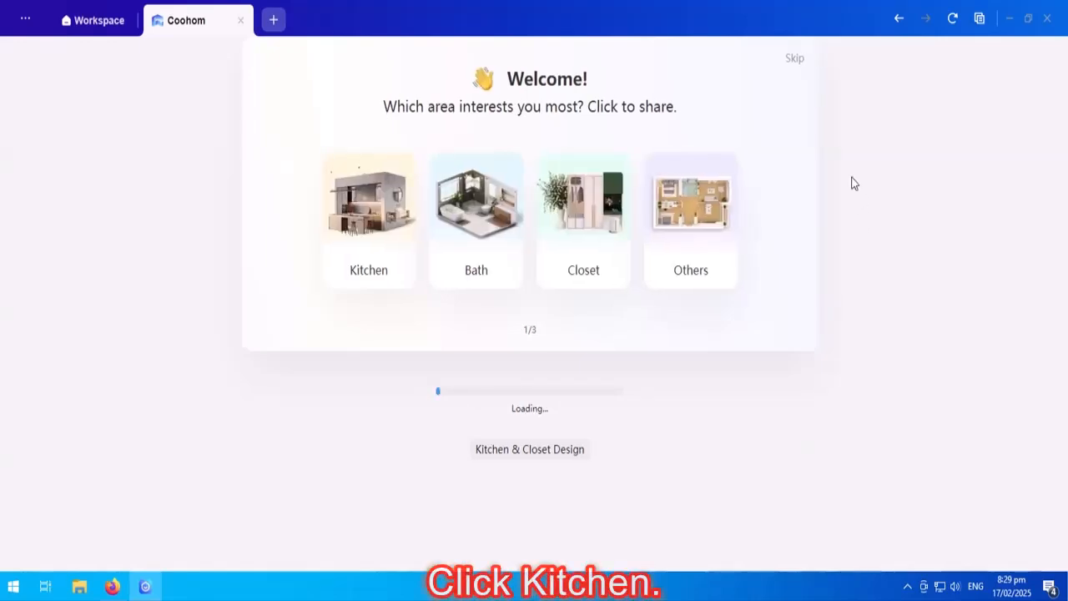
left_click(721, 287)
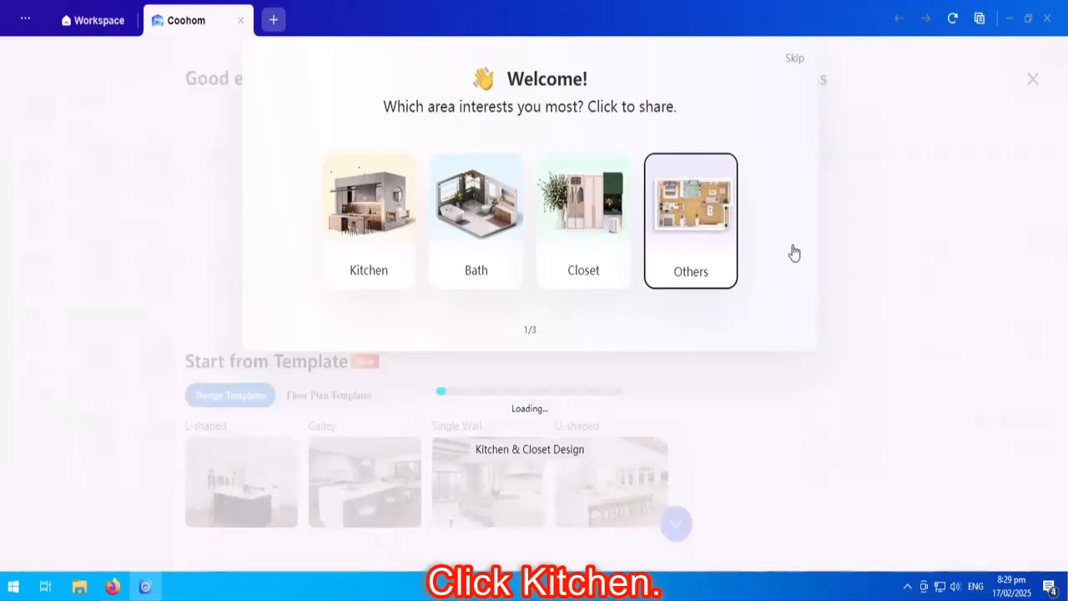
left_click(387, 213)
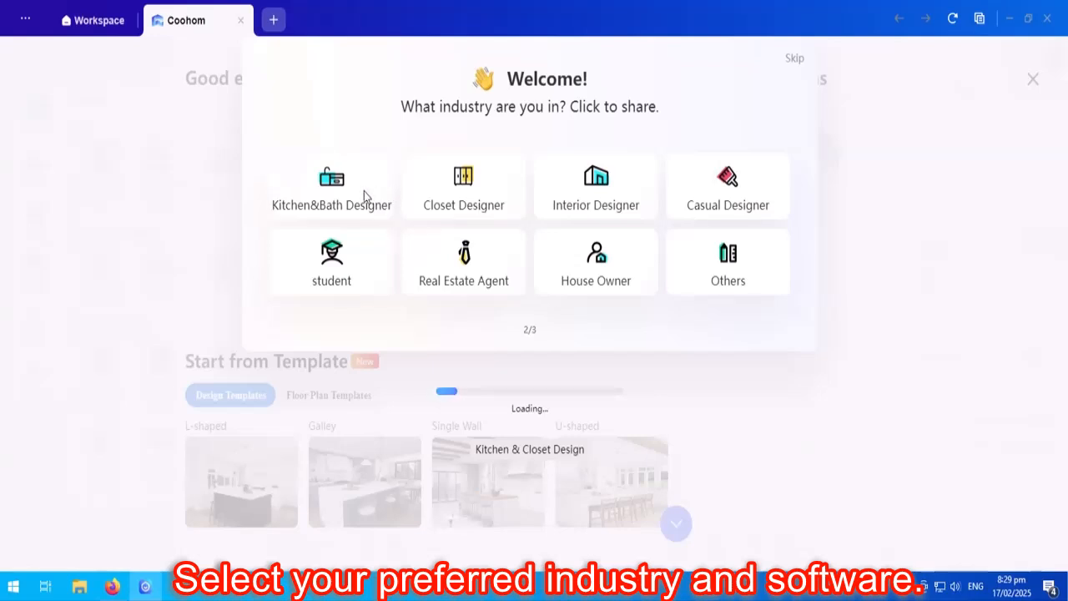
left_click(337, 197)
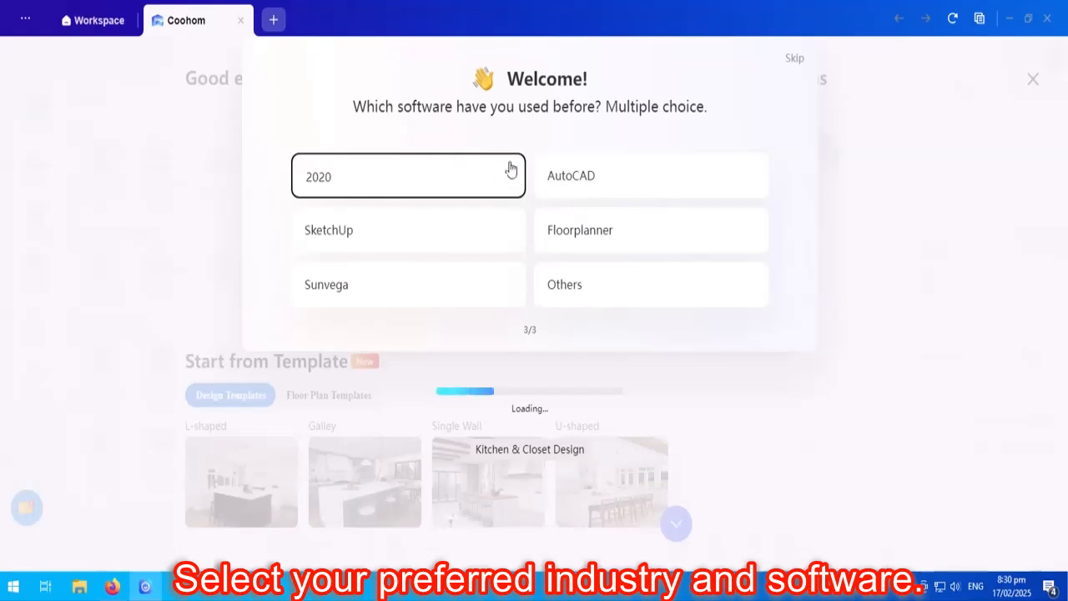
left_click(572, 180)
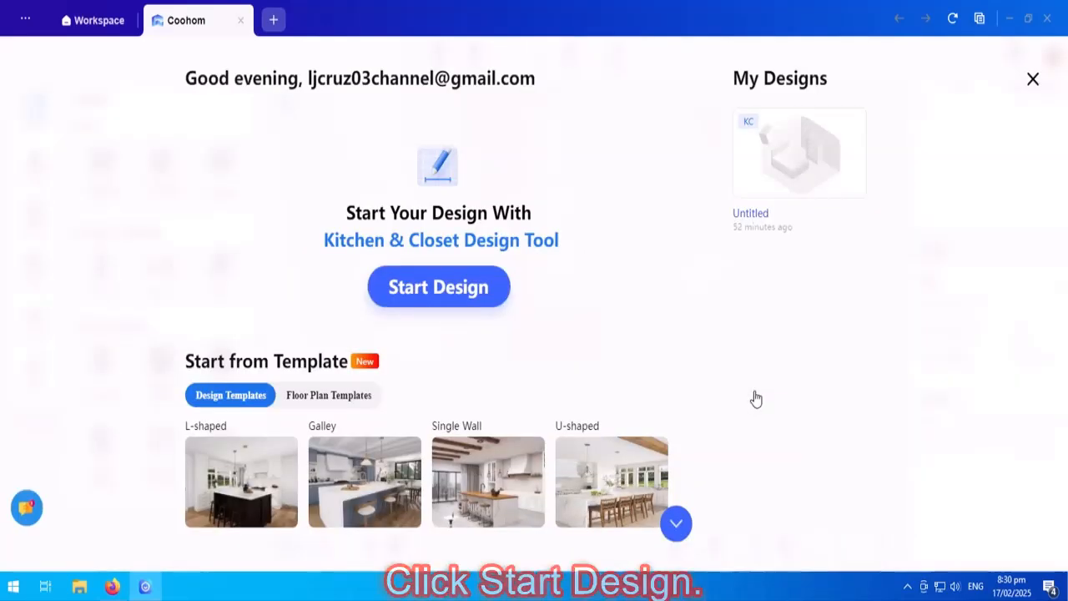
- Start a blank design and draw four straight walls enclosing a rectangular room about 354 by 270 in inside
left_click(471, 289)
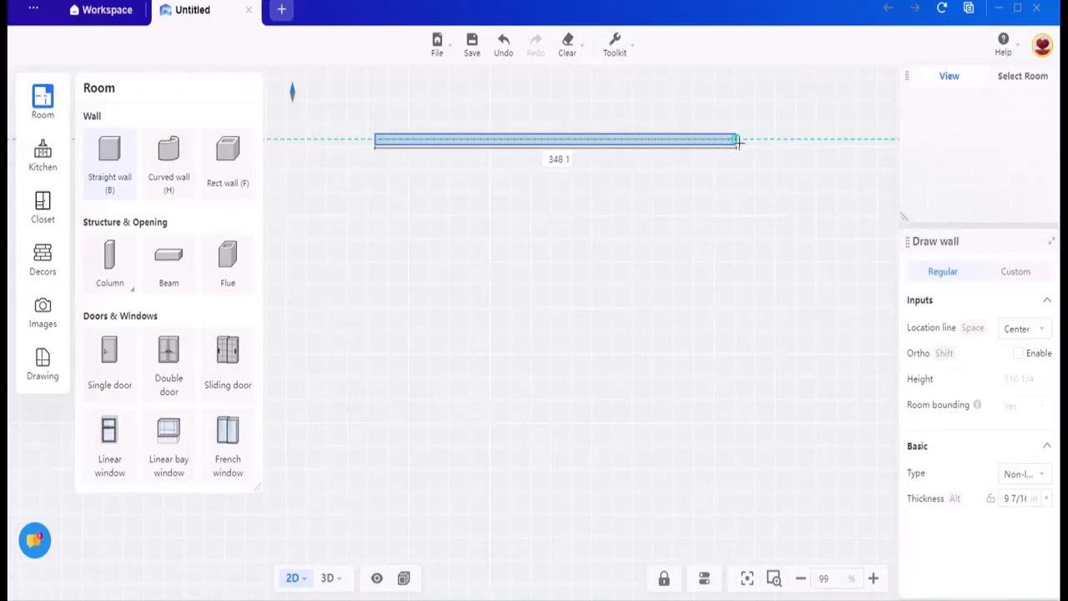
left_click(750, 140)
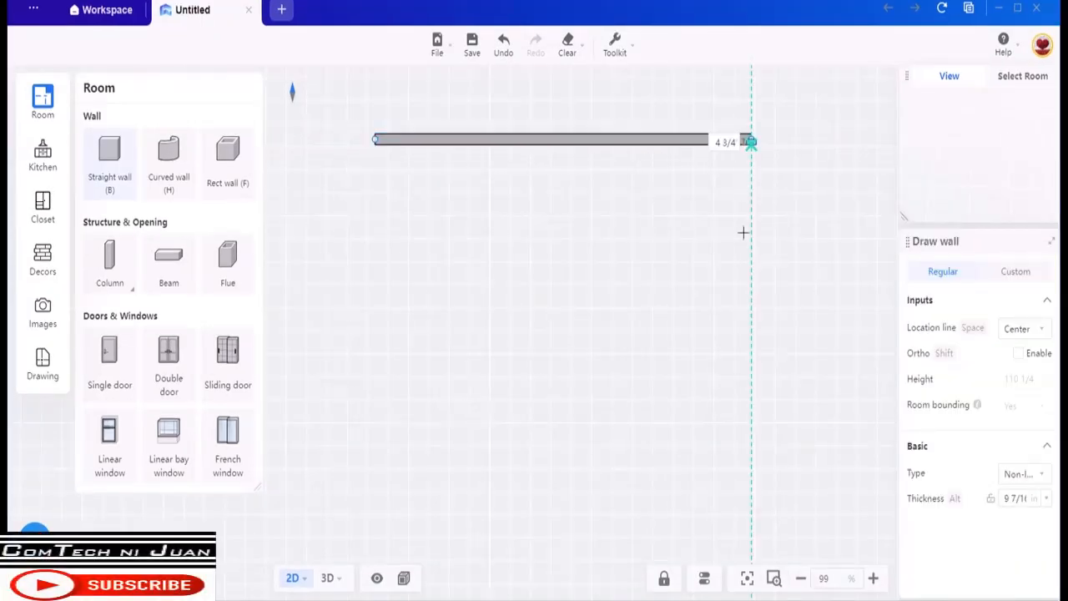
left_click(750, 464)
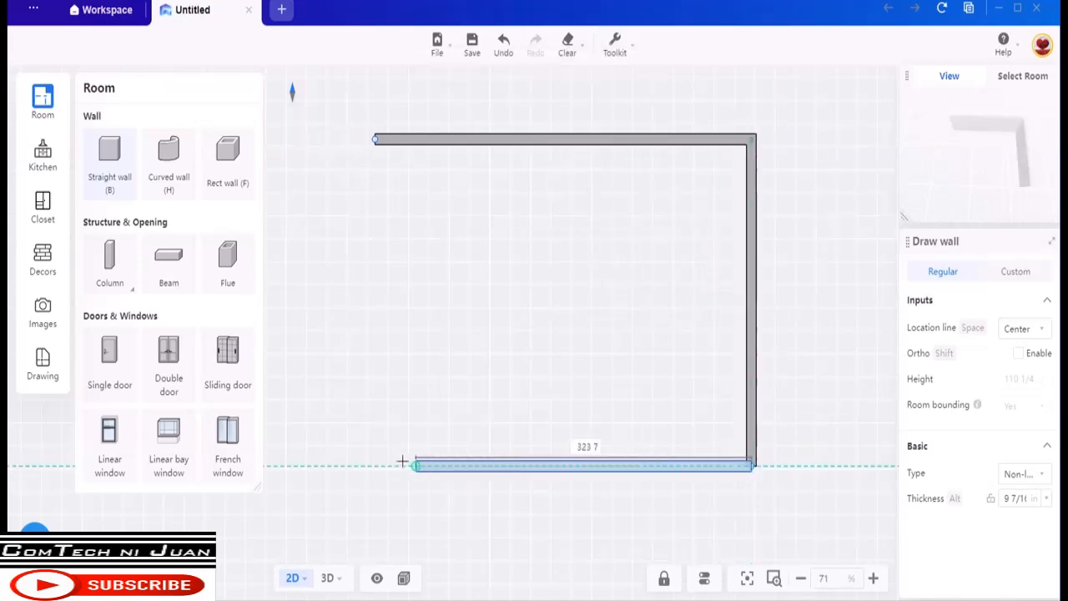
left_click(374, 465)
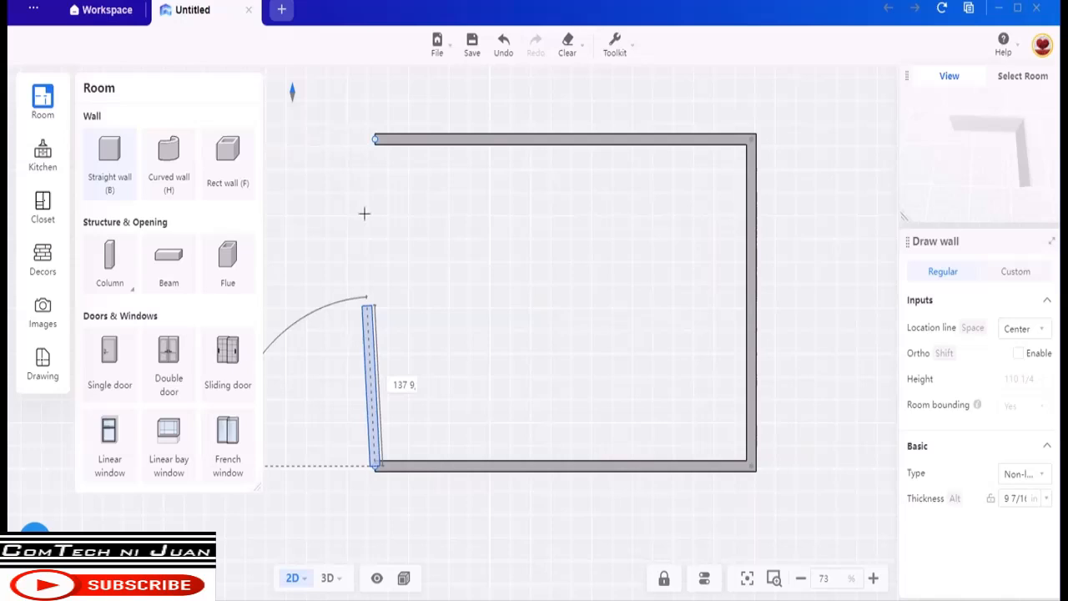
left_click(375, 142)
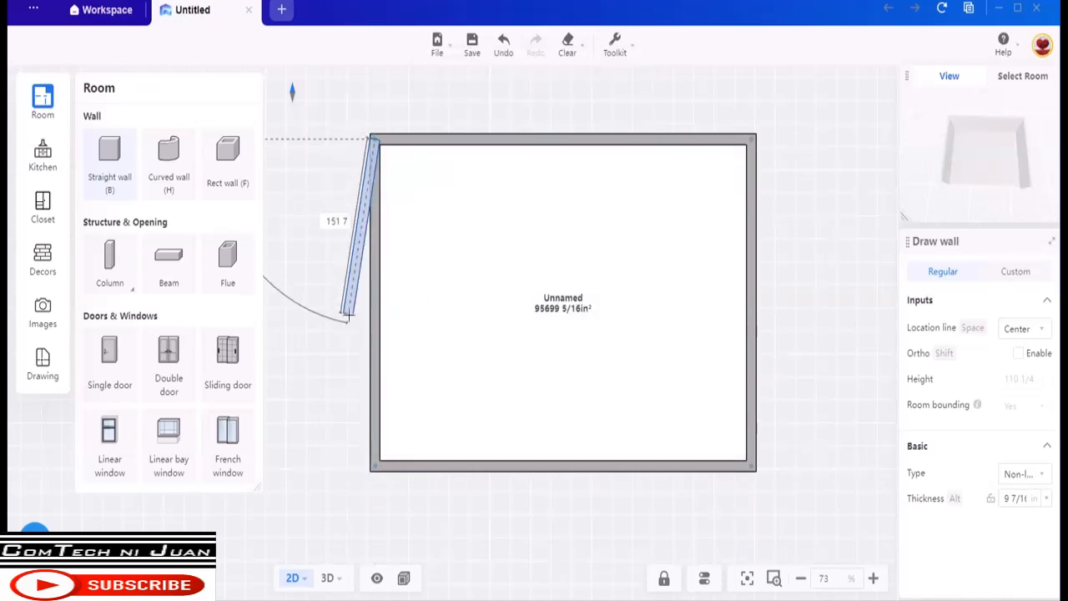
key("Escape")
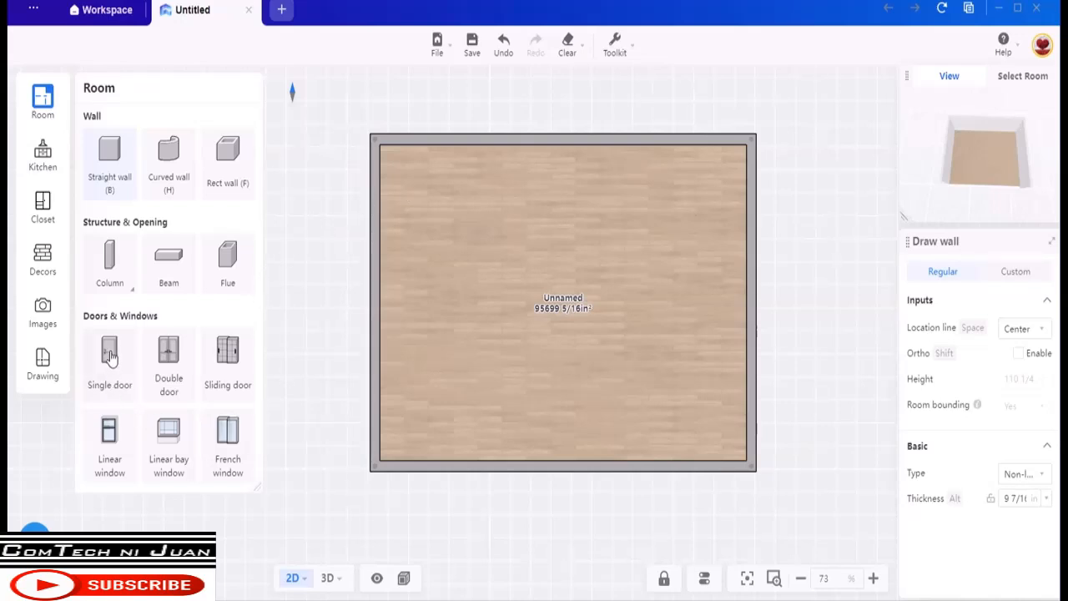
- Place a single door in the room's lower wall, close to the lower-left corner
left_click_drag(109, 356, 407, 440)
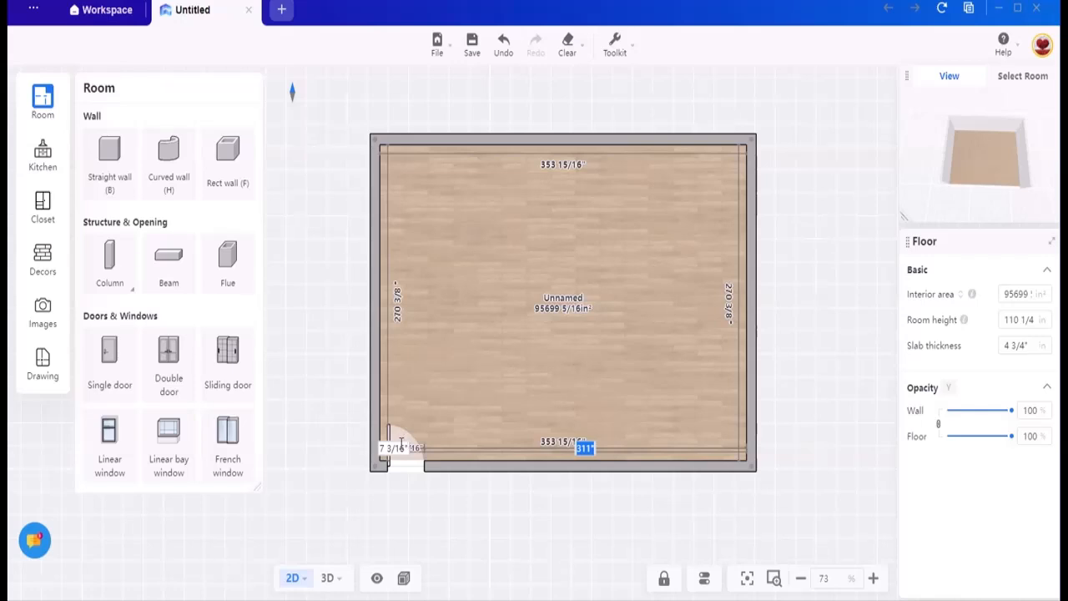
left_click_drag(401, 442, 373, 514)
left_click(409, 461)
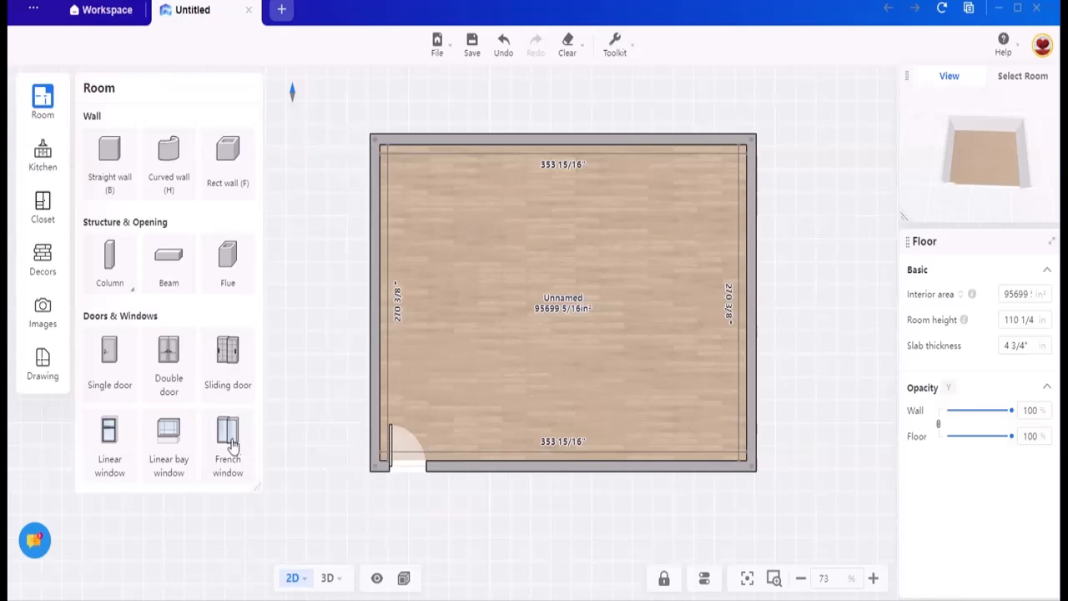
- Place three French windows side by side around the middle of the room's right wall
left_click_drag(231, 443, 762, 299)
left_click(763, 301)
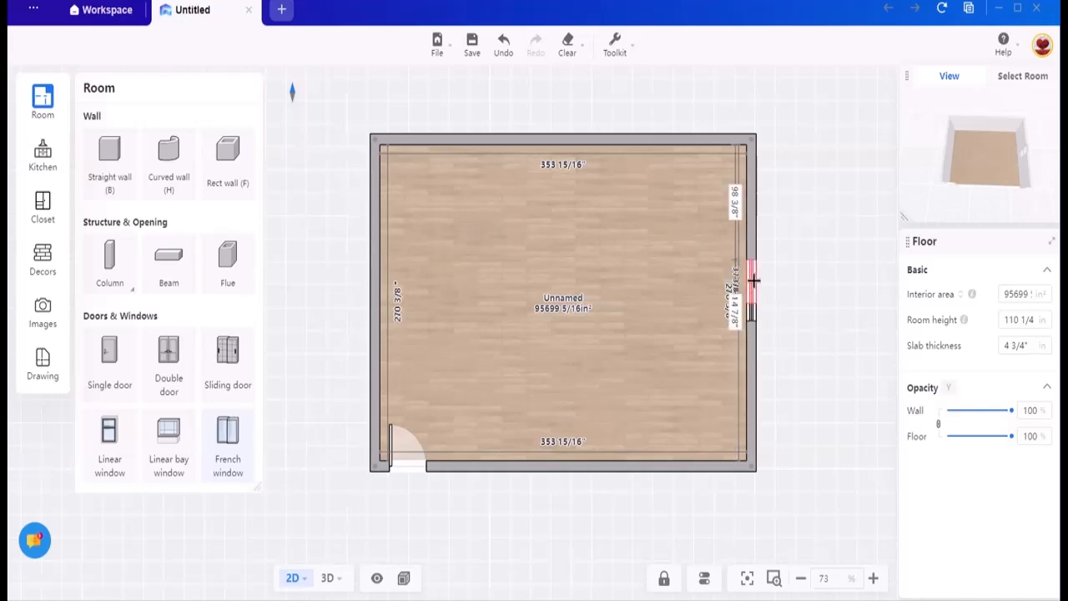
left_click_drag(752, 253, 755, 342)
left_click(755, 342)
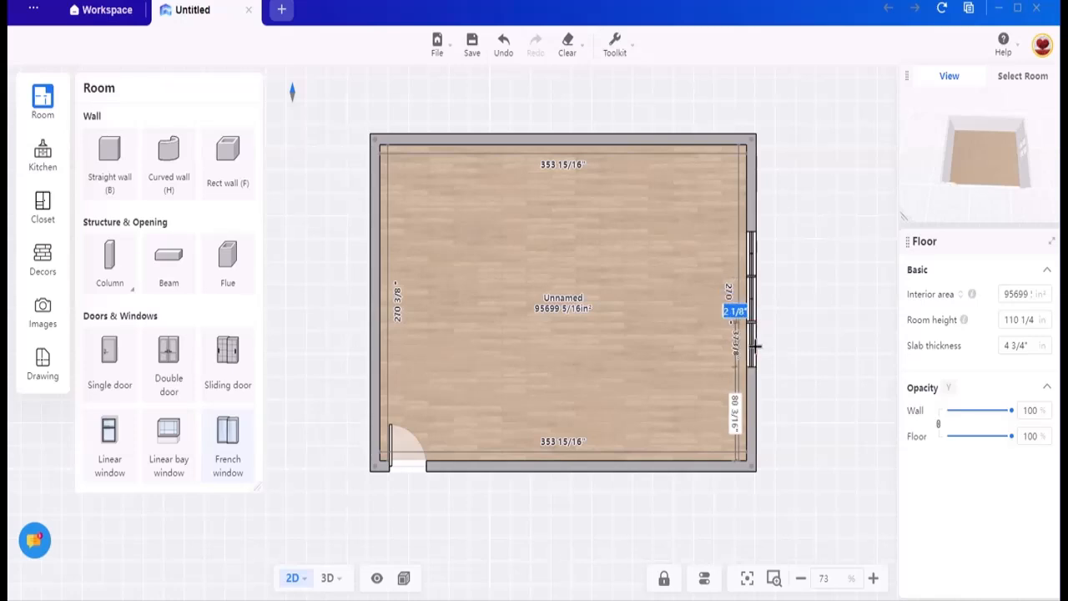
left_click(755, 345)
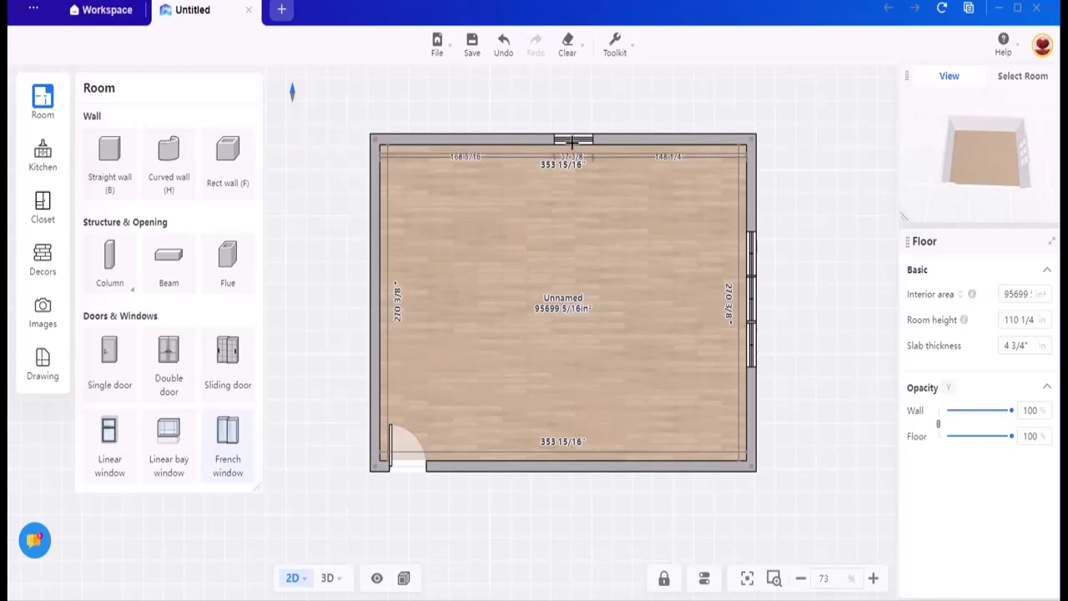
- Place three adjoining French windows near the middle of the room's upper wall and end the window placement
left_click(569, 143)
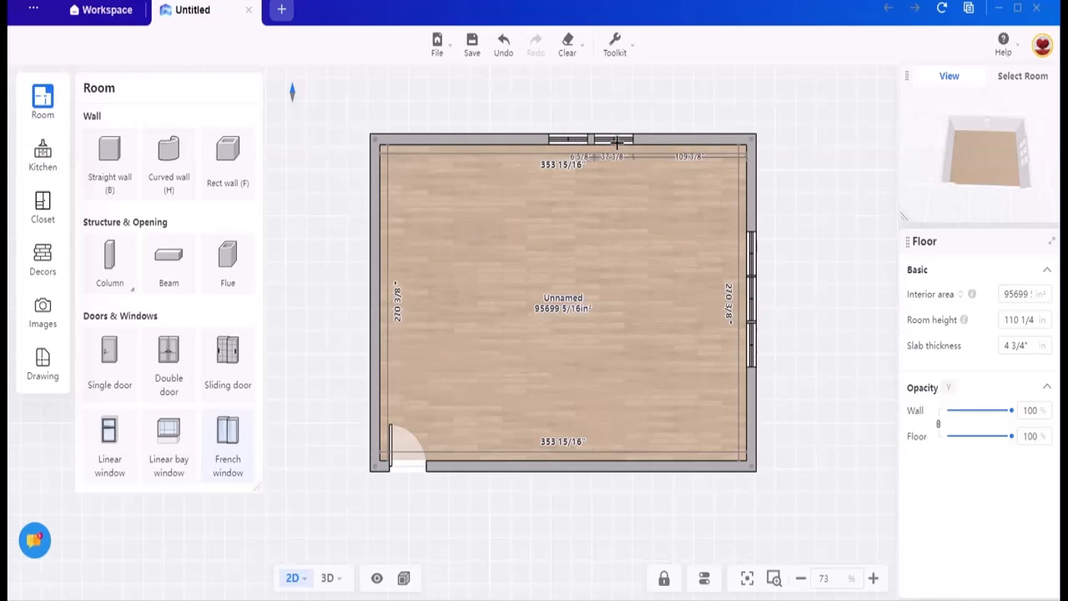
left_click(611, 142)
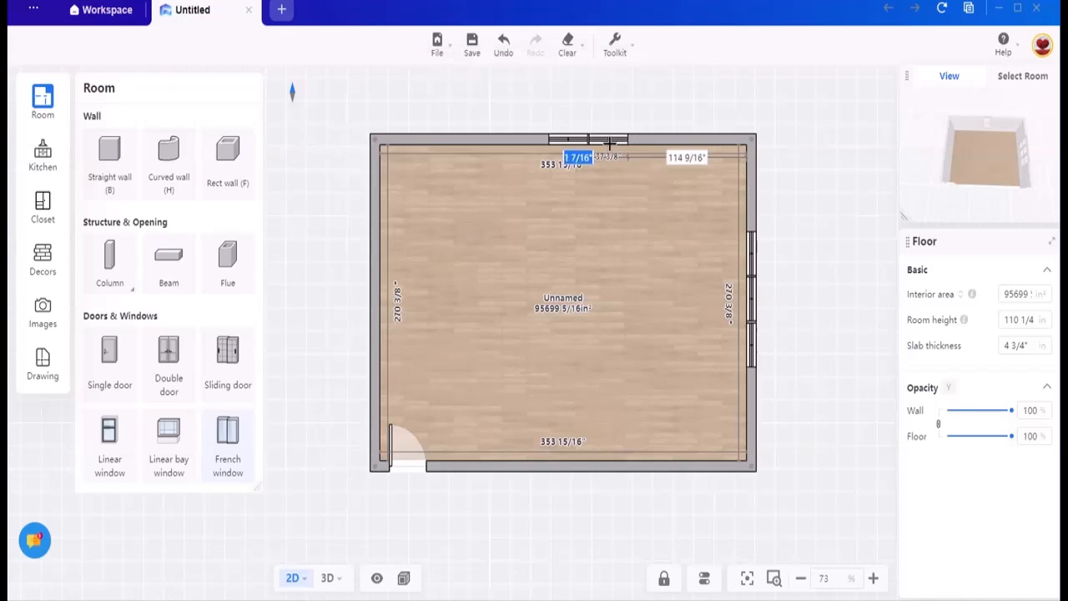
left_click(531, 142)
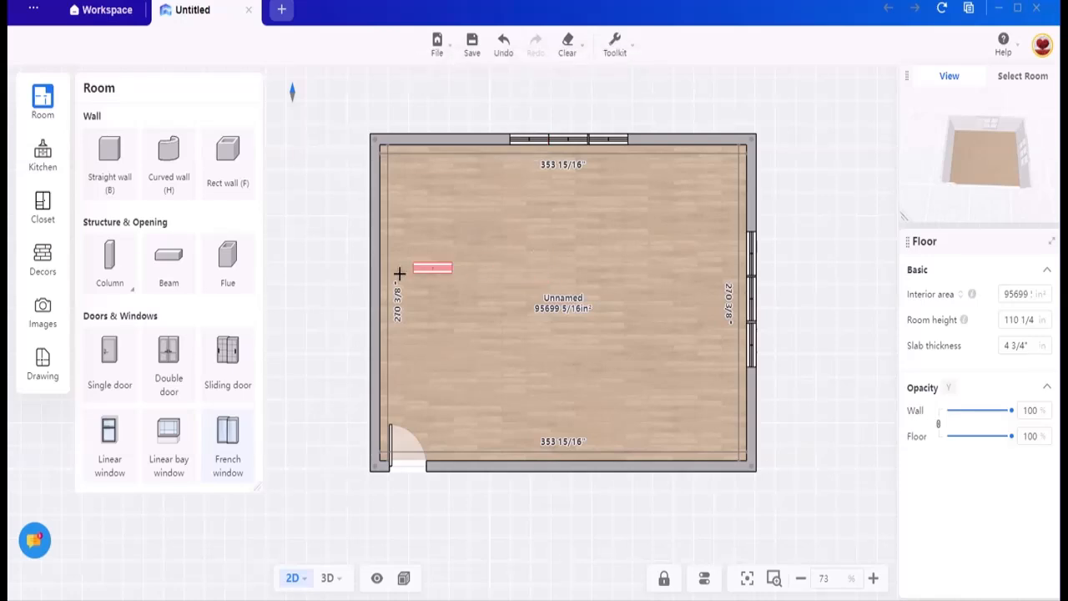
left_click(378, 212)
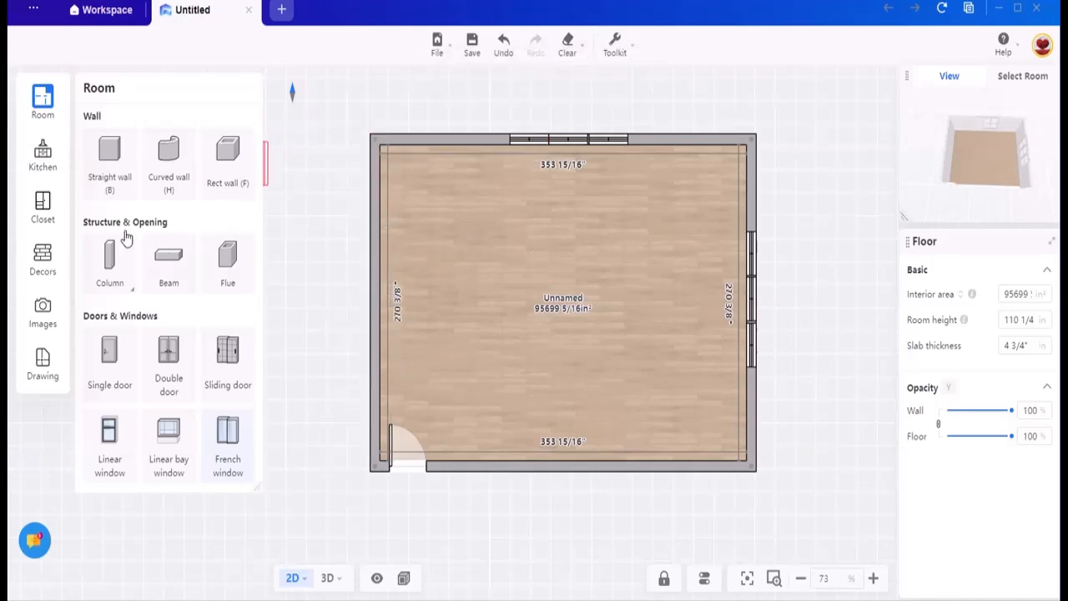
- Place the Modern Double Bed about 24 in from the room's upper wall and rotate it to 0° so its headboard faces the window
left_click(43, 210)
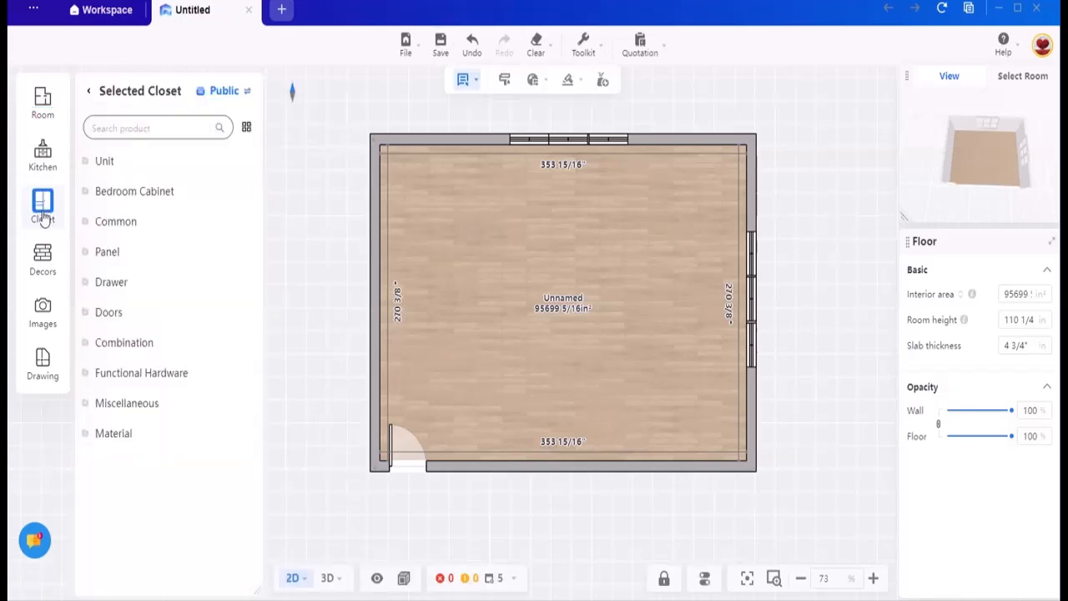
left_click(44, 257)
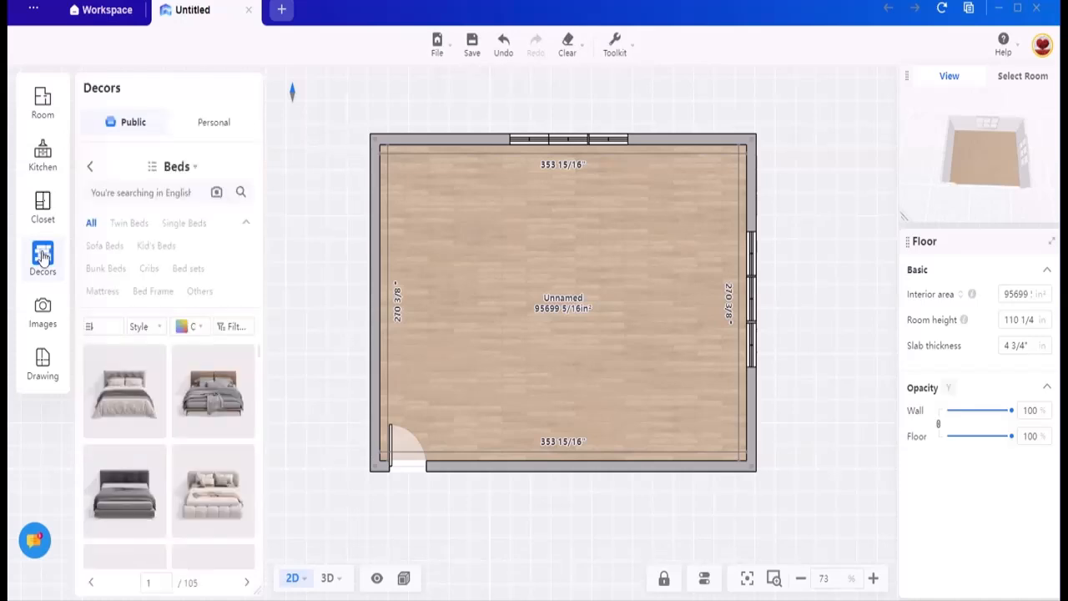
mouse_move(193, 392)
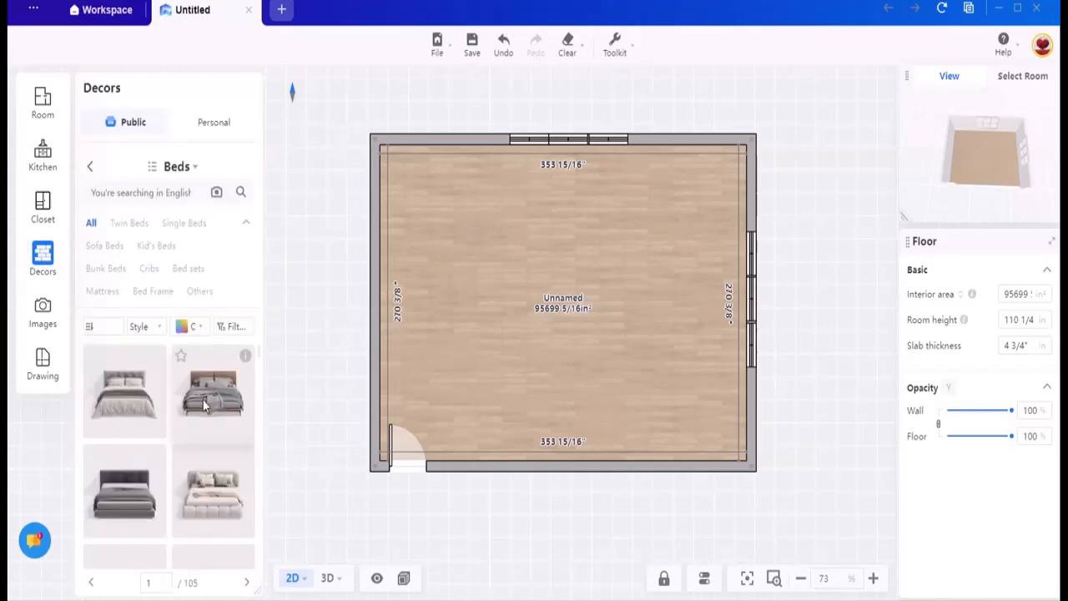
left_click(202, 405)
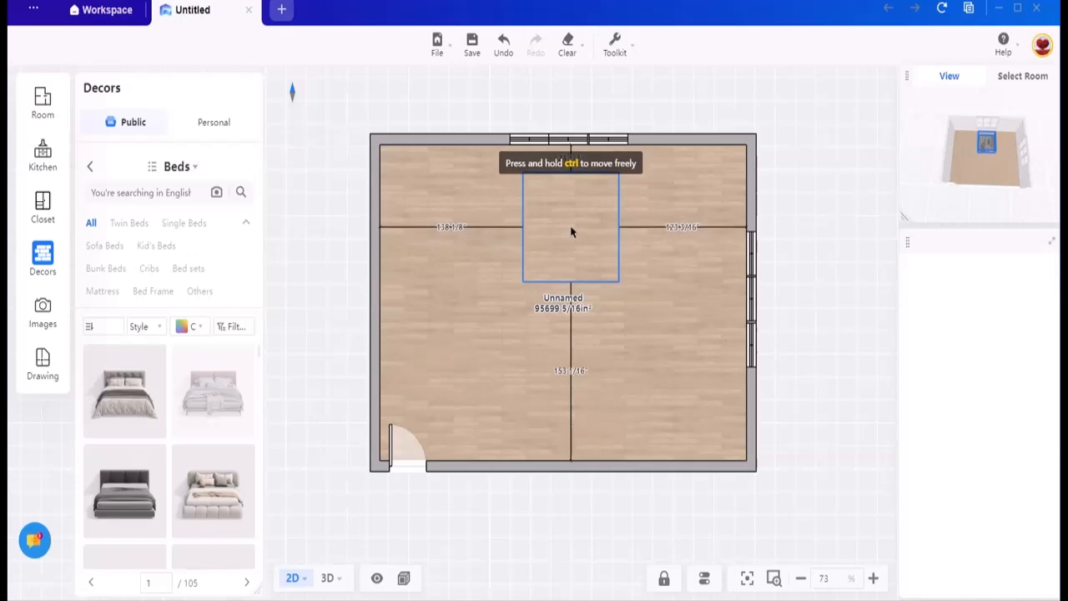
left_click(571, 234)
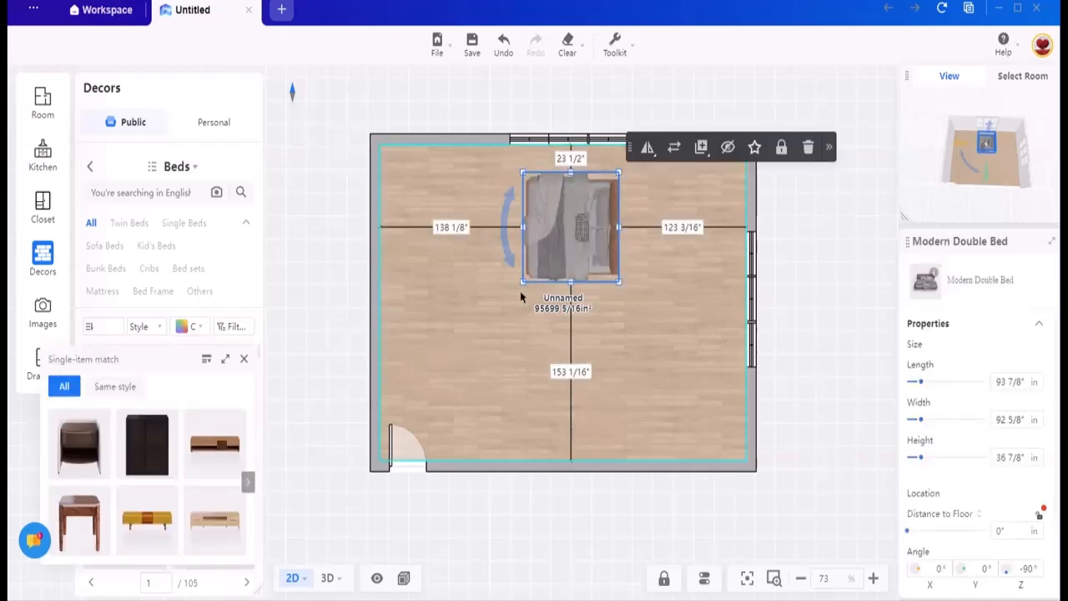
left_click_drag(514, 266, 617, 305)
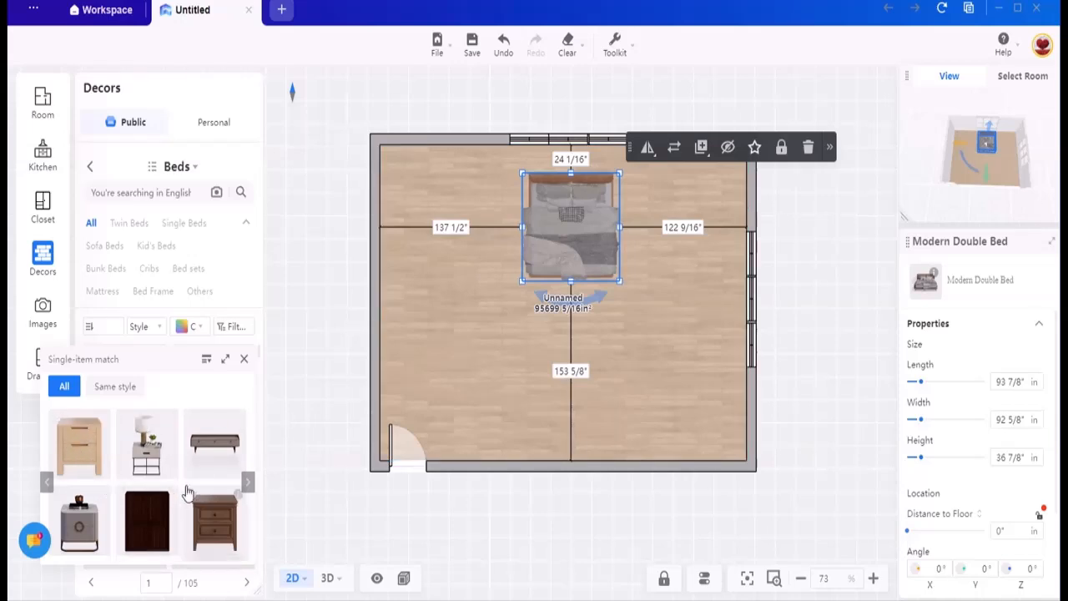
- Place the matching bedside table with a lamp beside the bed's head on its left side, and open the kitchen catalogue
left_click(148, 458)
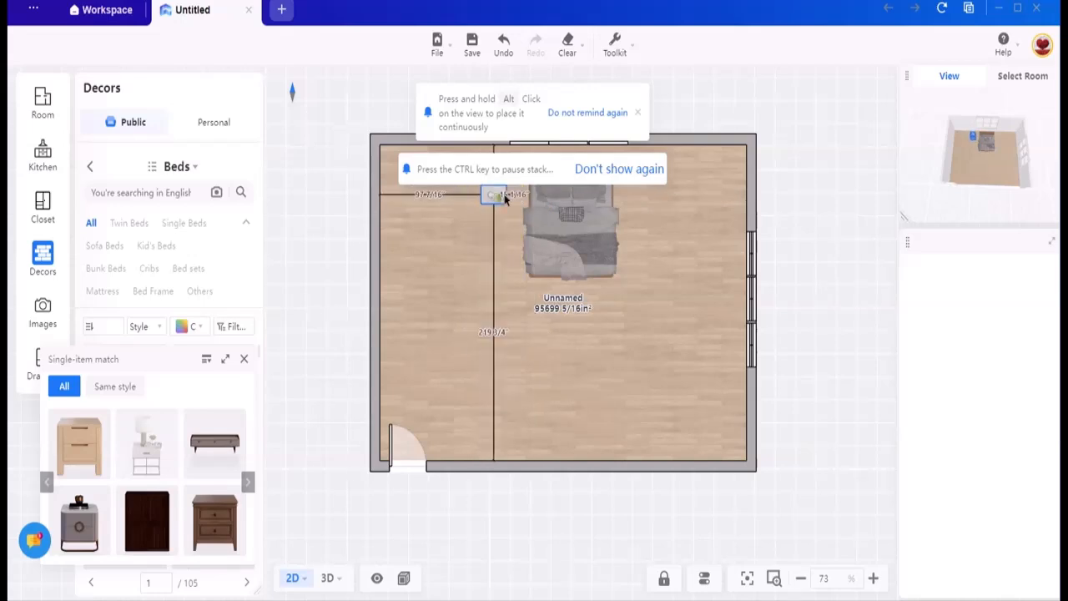
left_click(511, 193)
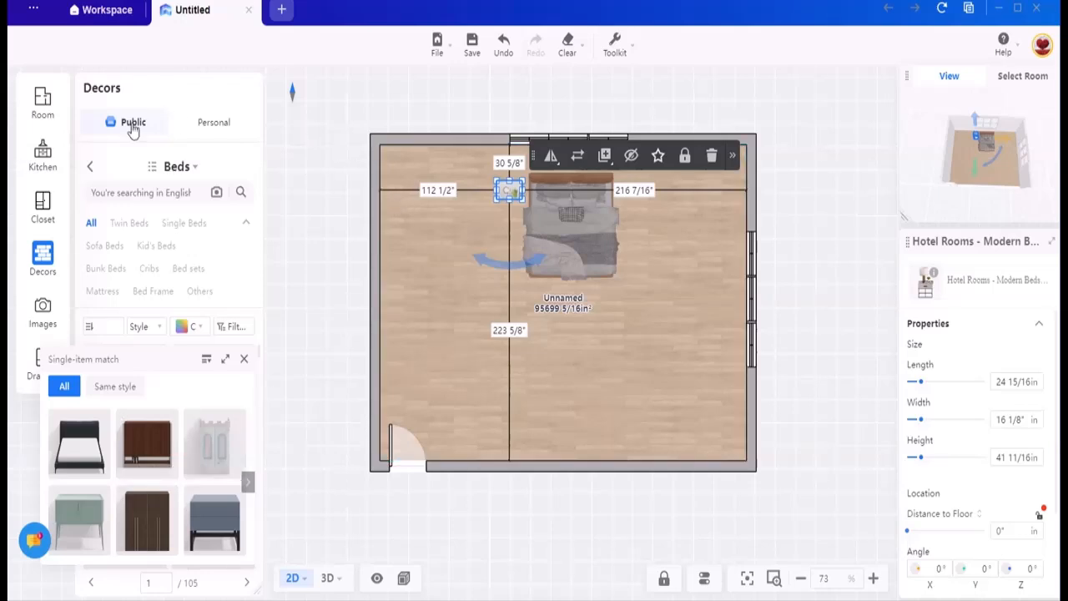
left_click(43, 155)
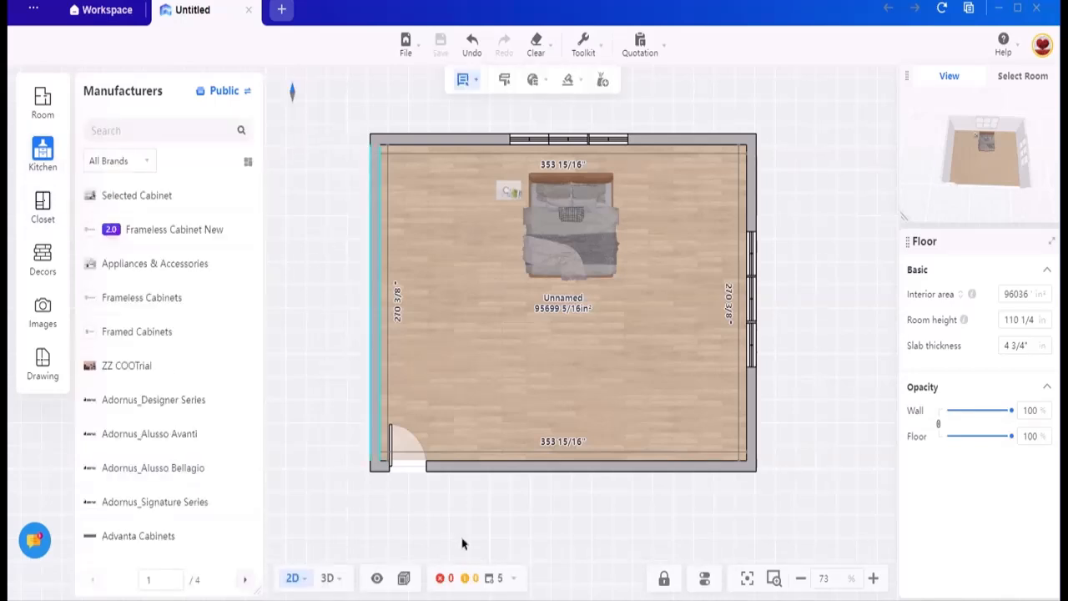
- Examine the furnished room in 3D from low and high angles, and return to the 2D floor plan
mouse_move(327, 584)
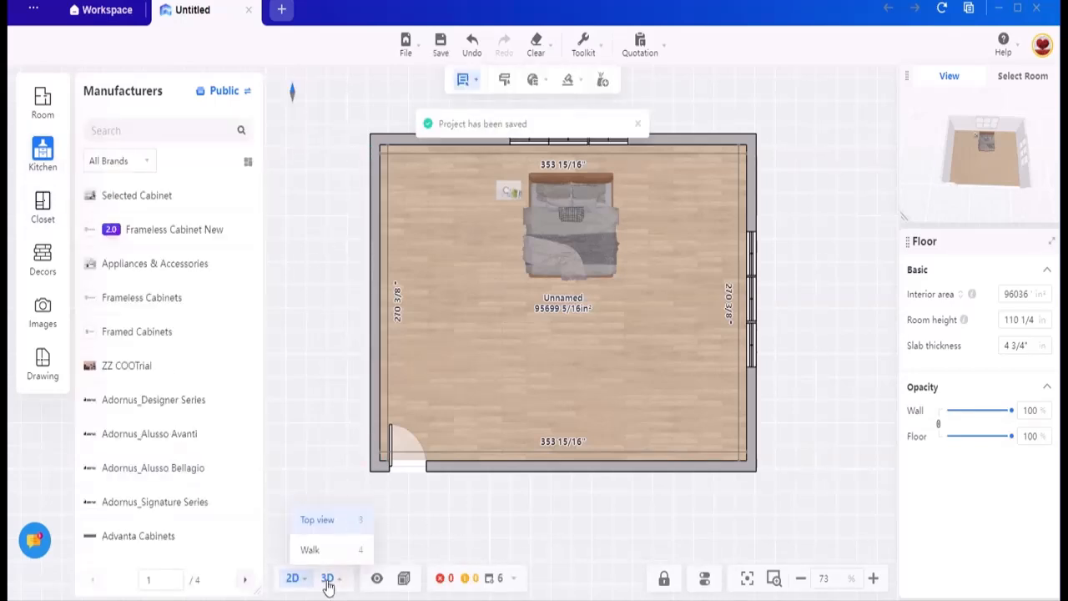
left_click(327, 580)
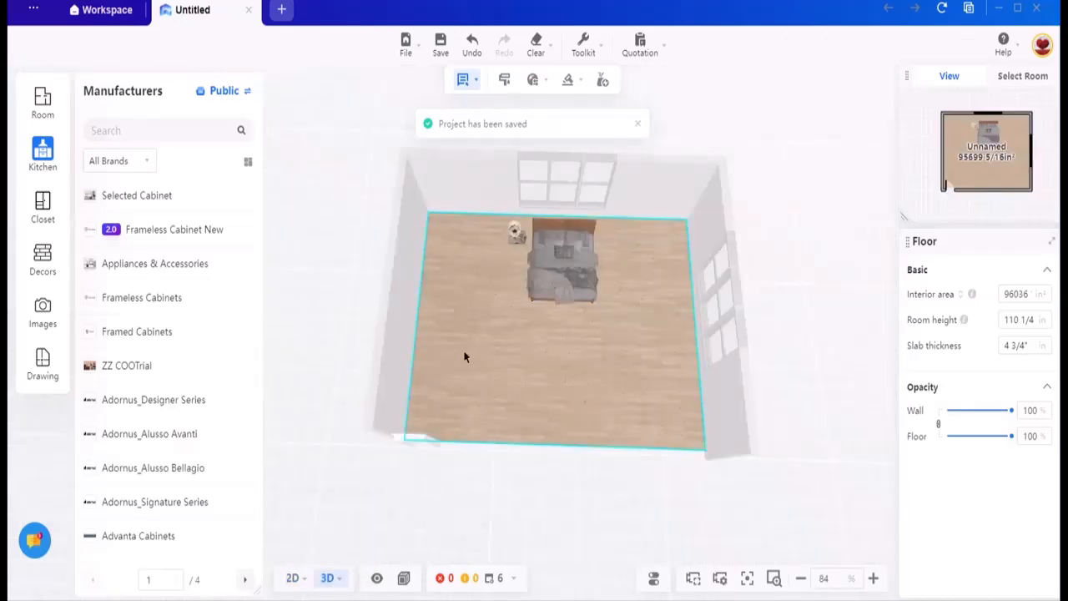
left_click_drag(408, 478, 305, 426)
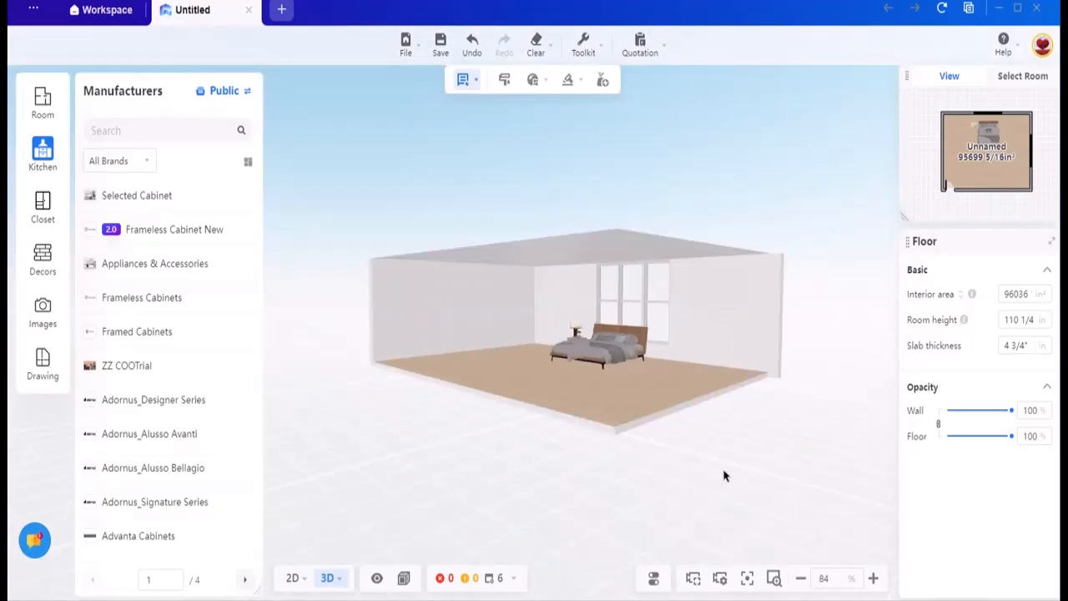
left_click_drag(725, 474, 849, 493)
left_click_drag(684, 495, 700, 536)
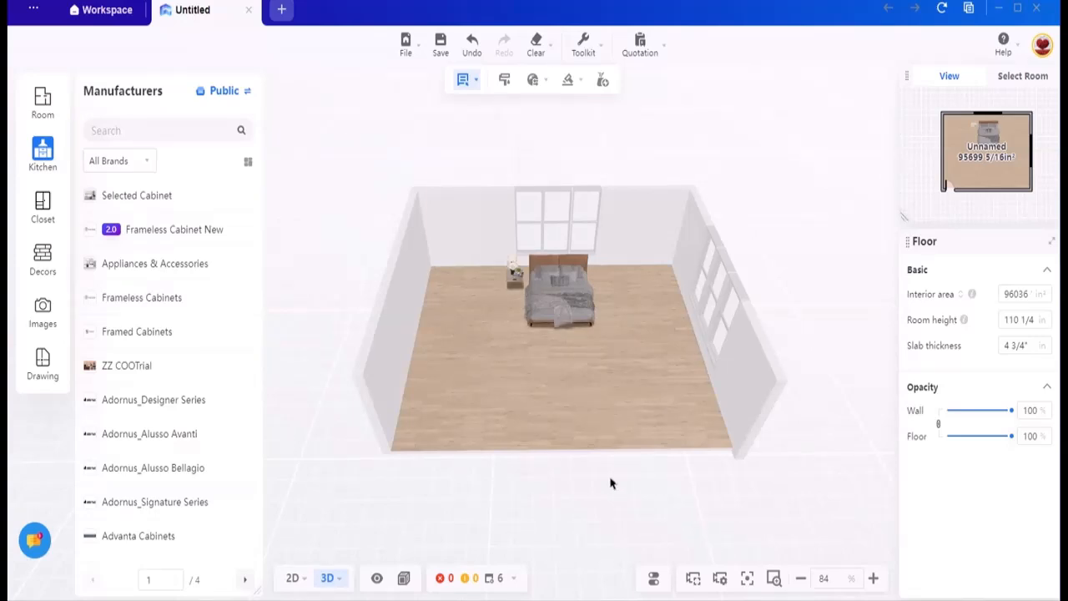
left_click(290, 579)
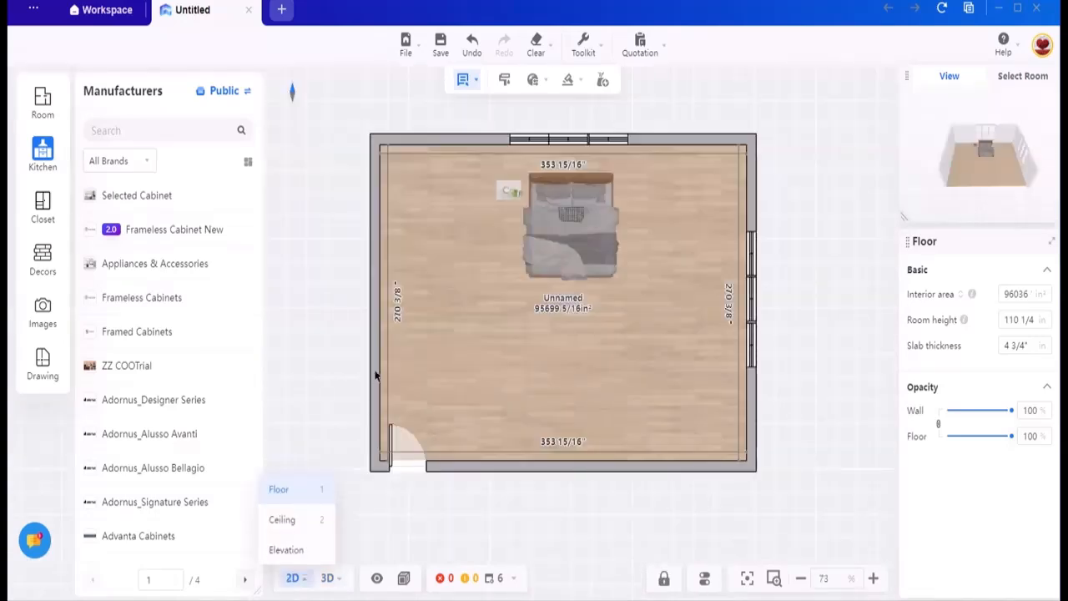